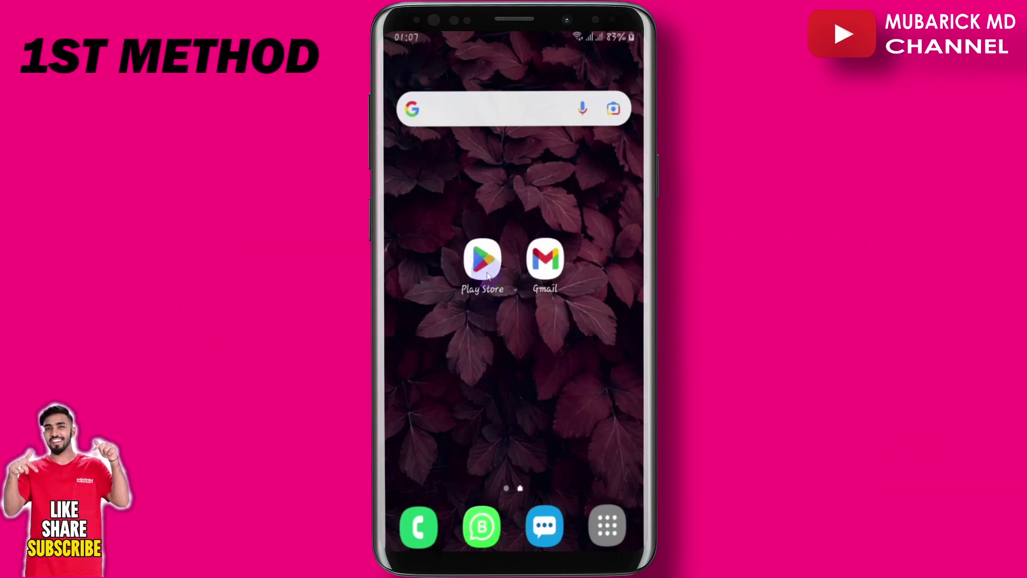
- From the Play Store profile menu, begin adding another Google account
{"action": "left_click", "coordinate": [482, 262]}
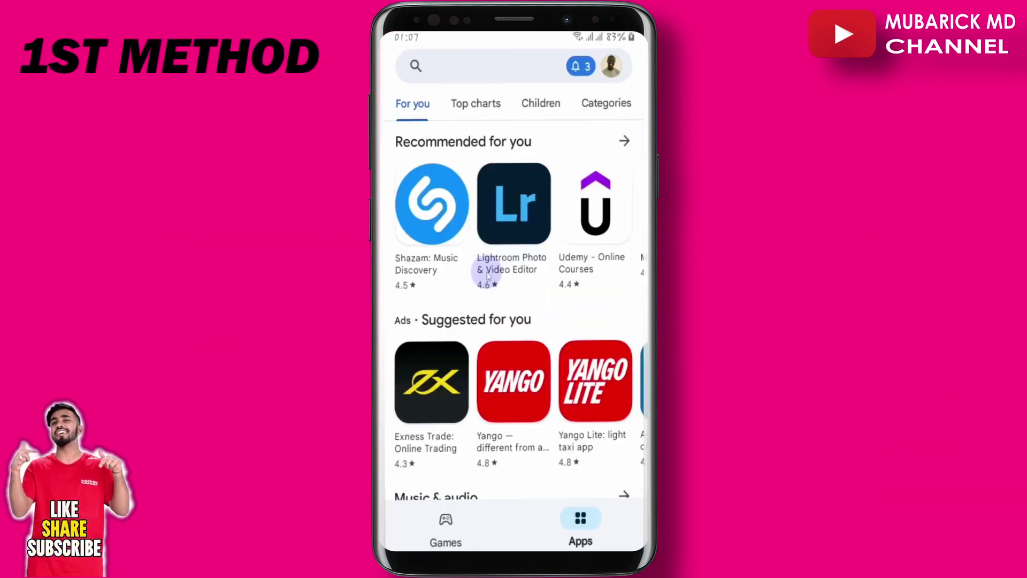
{"action": "left_click", "coordinate": [613, 69]}
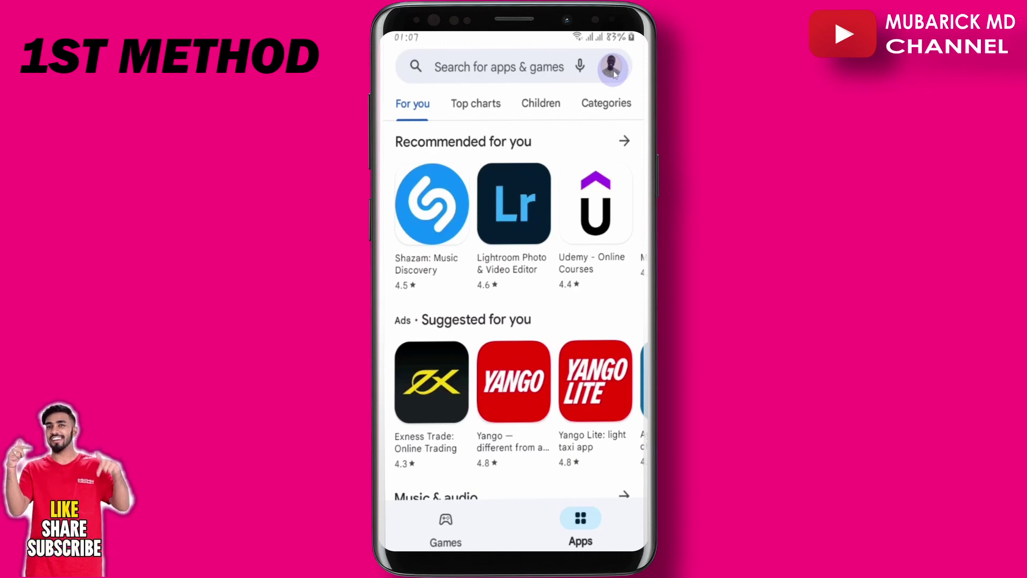
{"action": "left_click", "coordinate": [618, 160]}
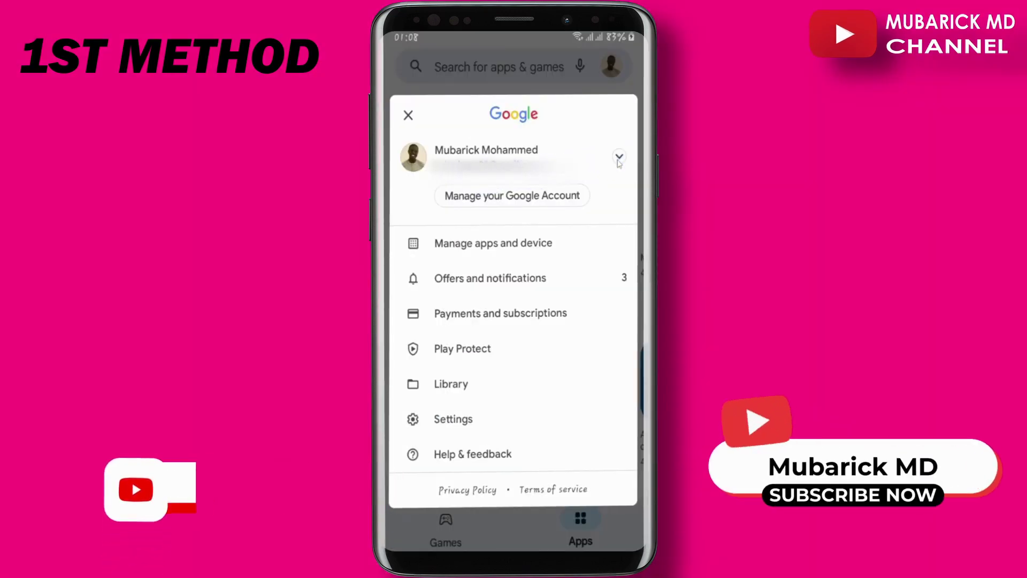
{"action": "left_click", "coordinate": [619, 160]}
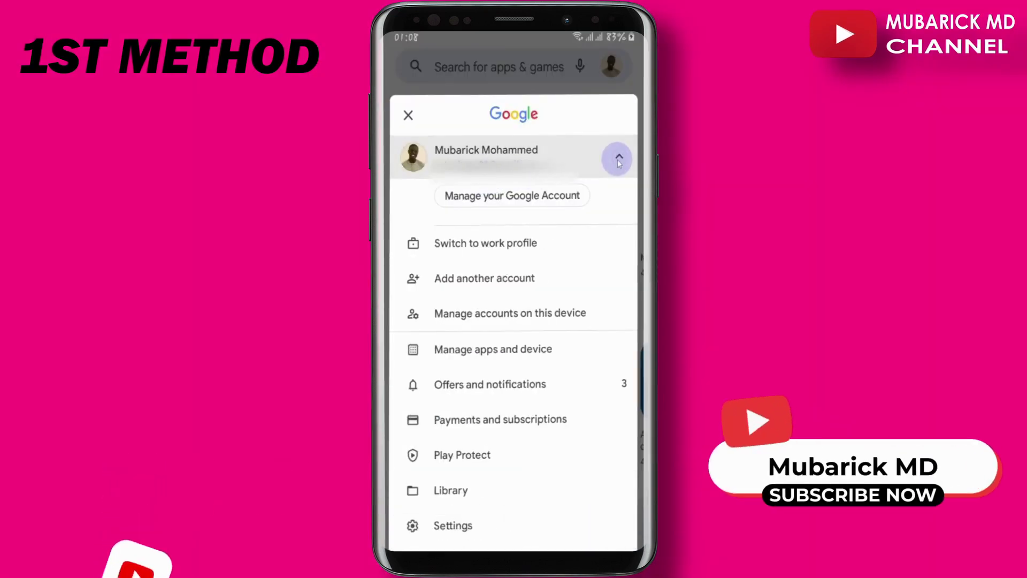
{"action": "left_click", "coordinate": [460, 281]}
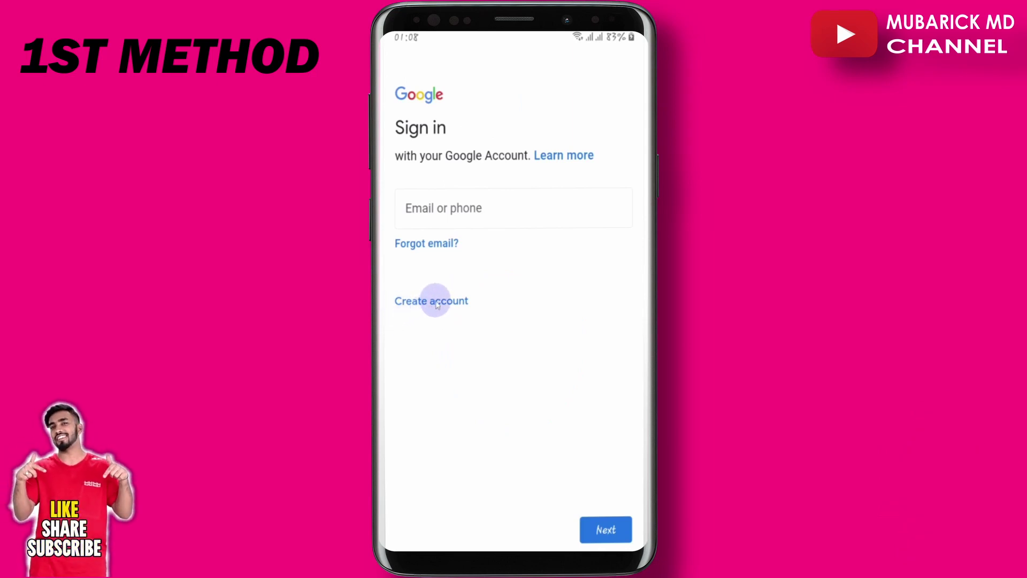
- Start a personal Google account (For myself) and submit the first name
{"action": "left_click", "coordinate": [433, 301]}
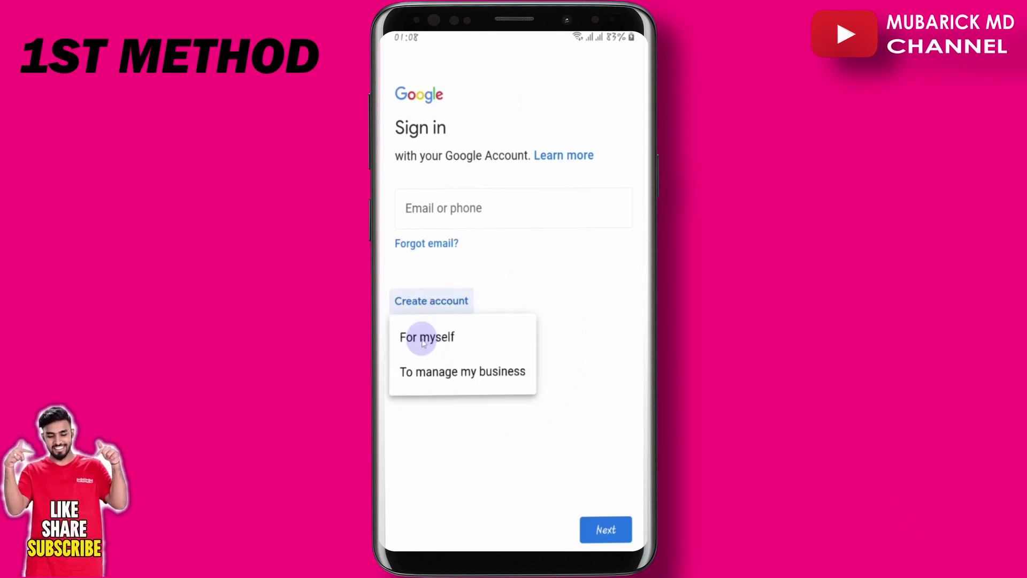
{"action": "left_click", "coordinate": [422, 338]}
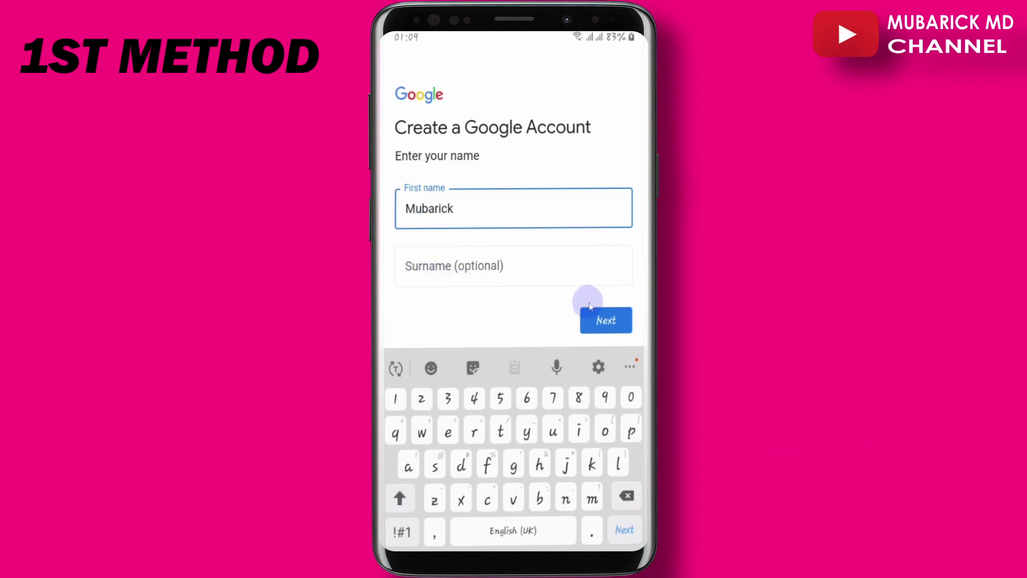
{"action": "left_click", "coordinate": [605, 321]}
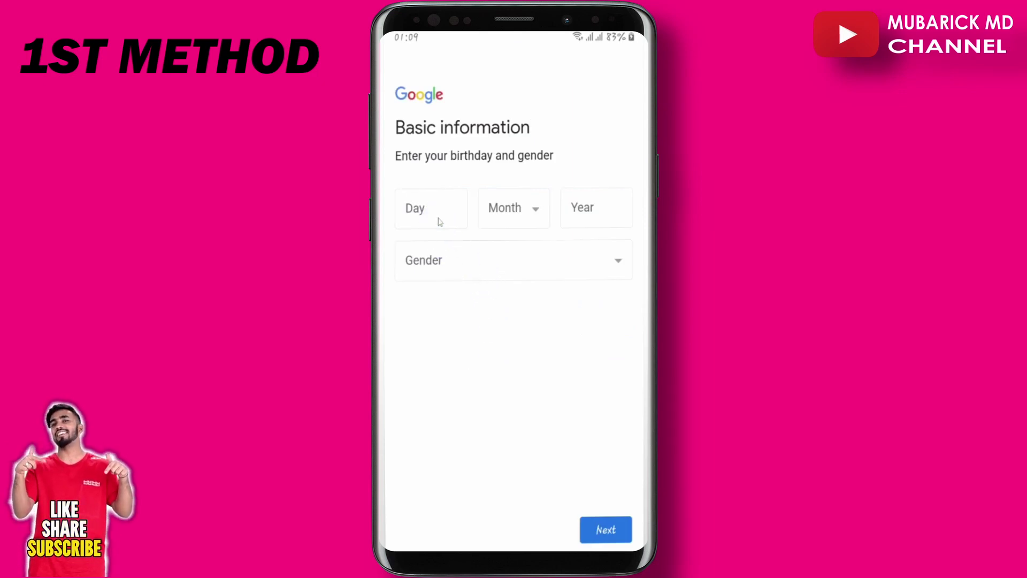
- Enter birthday 1 May 2000, choose gender Male, and submit
{"action": "left_click", "coordinate": [438, 220]}
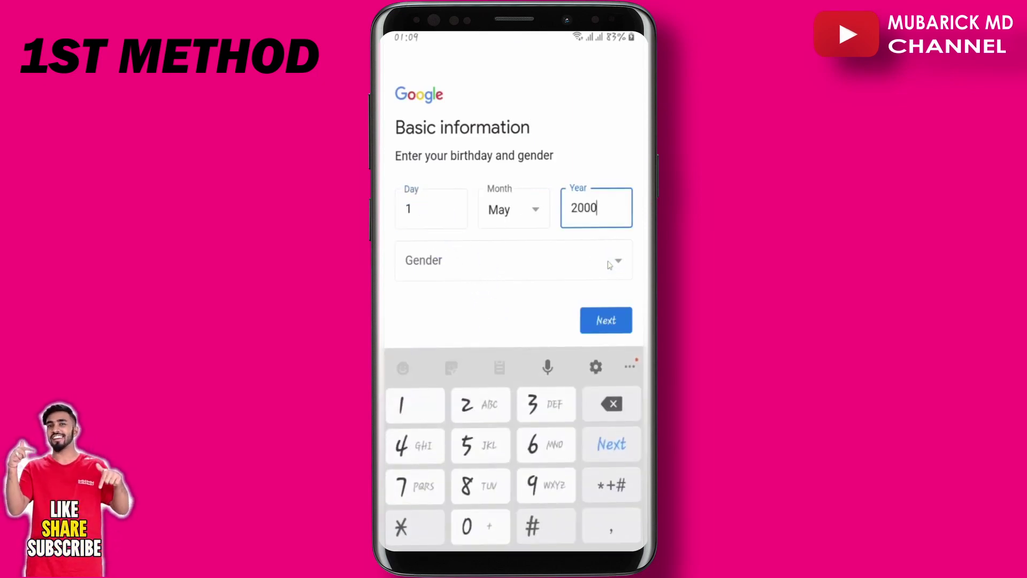
{"action": "left_click", "coordinate": [608, 264]}
{"action": "left_click", "coordinate": [419, 439]}
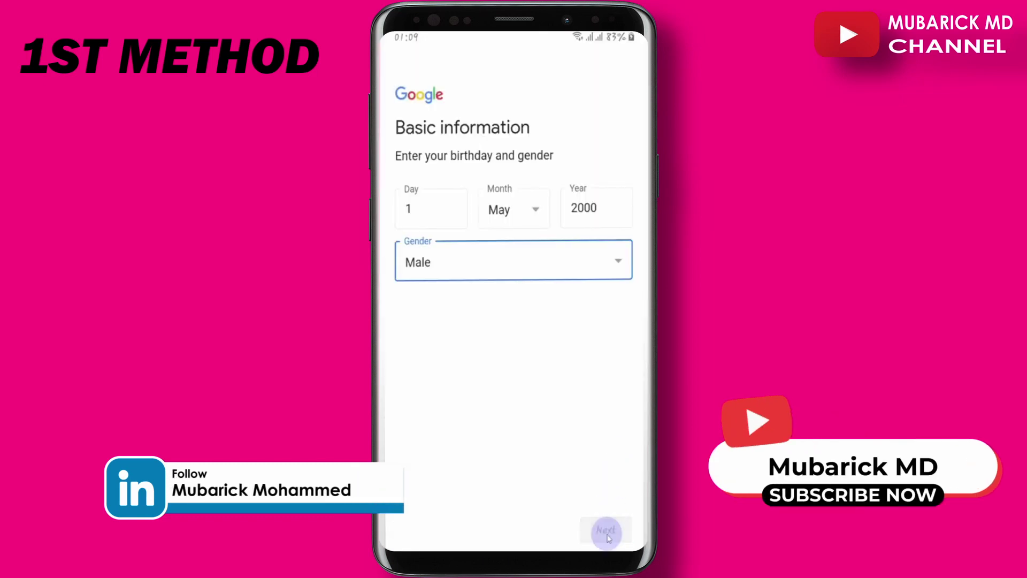
{"action": "left_click", "coordinate": [606, 531]}
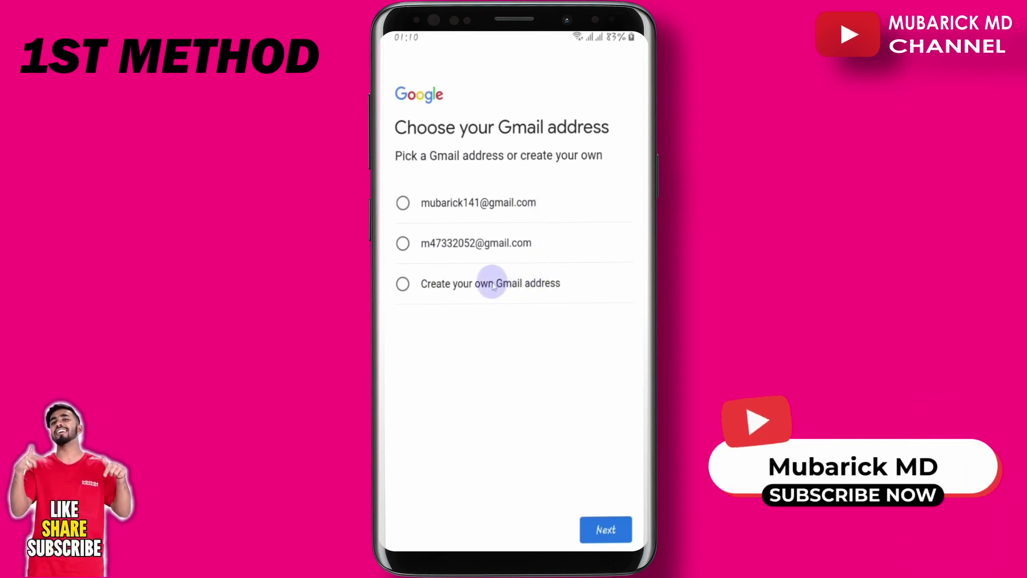
- Take the first suggested Gmail address, set a password, and skip the phone number
{"action": "left_click", "coordinate": [403, 202]}
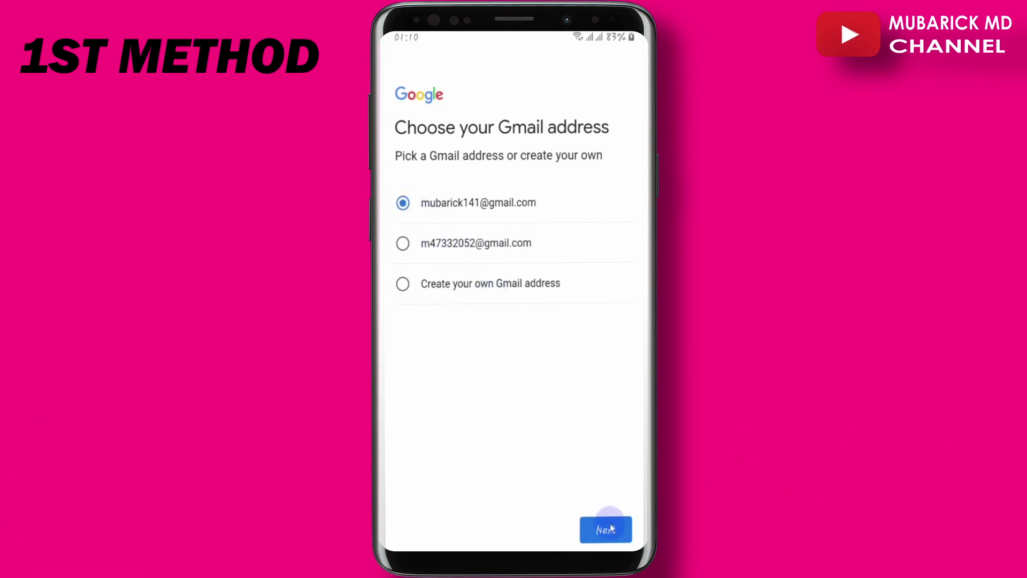
{"action": "left_click", "coordinate": [402, 263]}
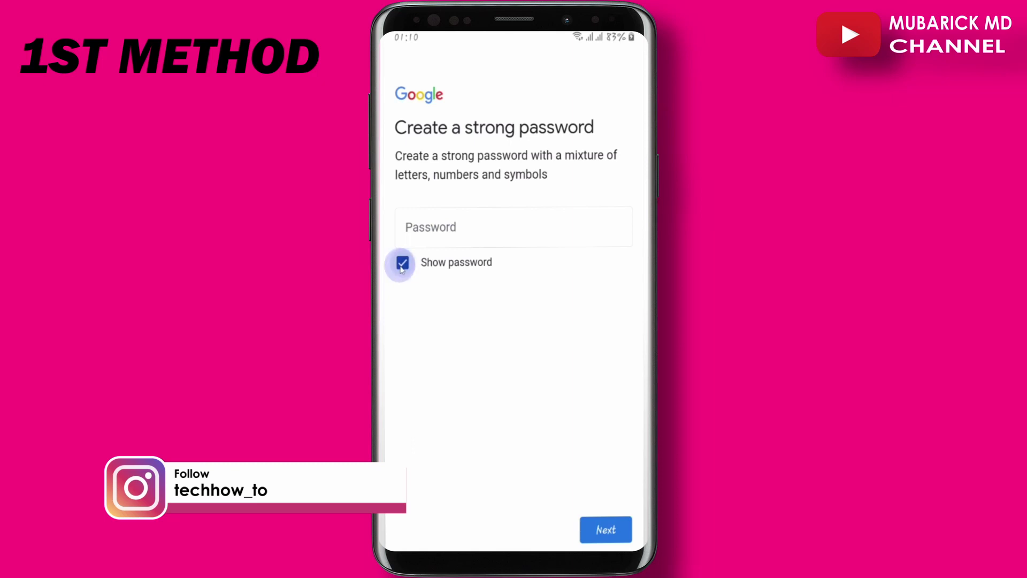
{"action": "left_click", "coordinate": [427, 229]}
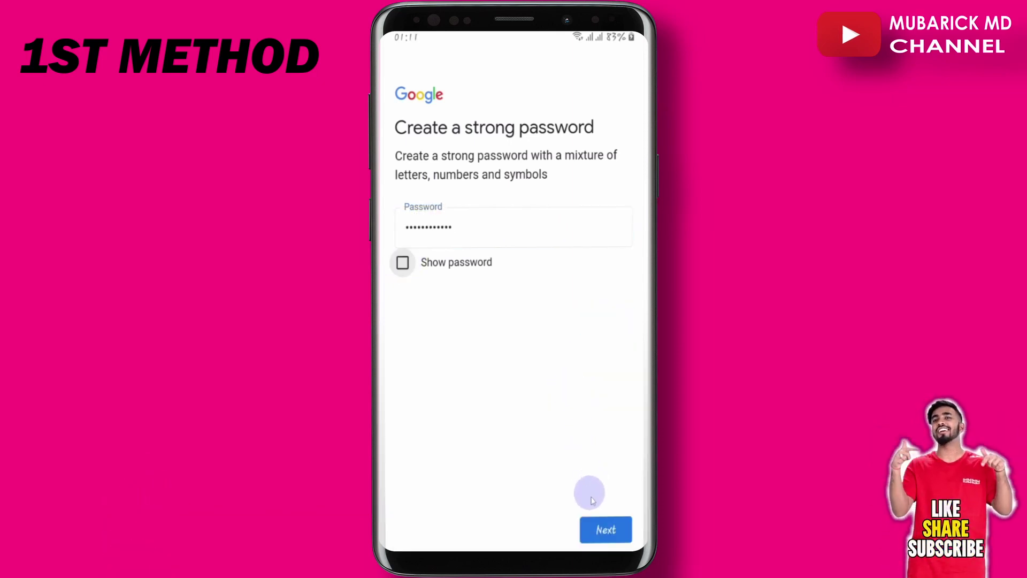
{"action": "left_click", "coordinate": [611, 540]}
{"action": "left_click", "coordinate": [610, 539]}
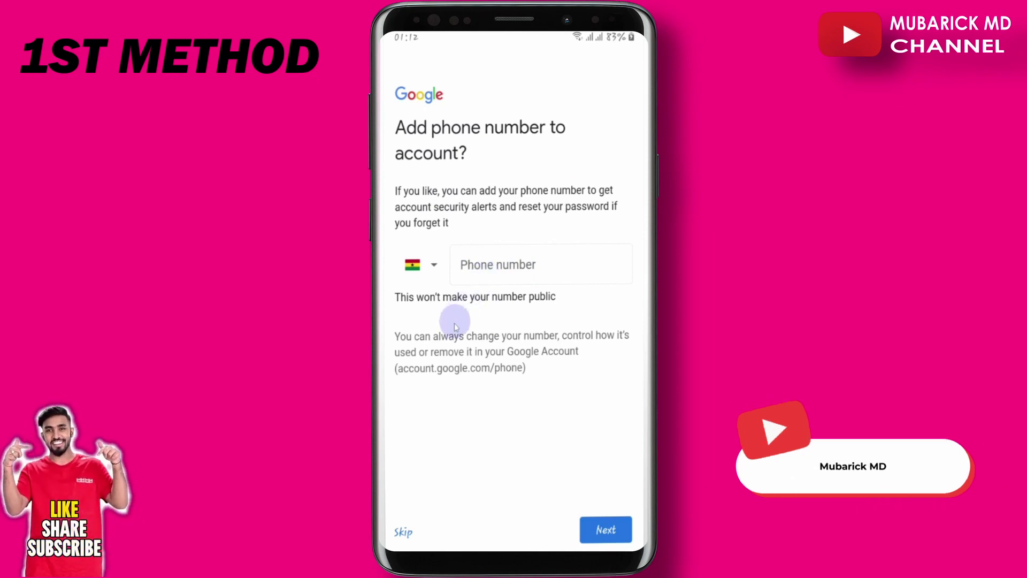
{"action": "left_click", "coordinate": [405, 538]}
- Confirm the account review and agree to Privacy and Terms, creating the account
{"action": "left_click", "coordinate": [605, 531]}
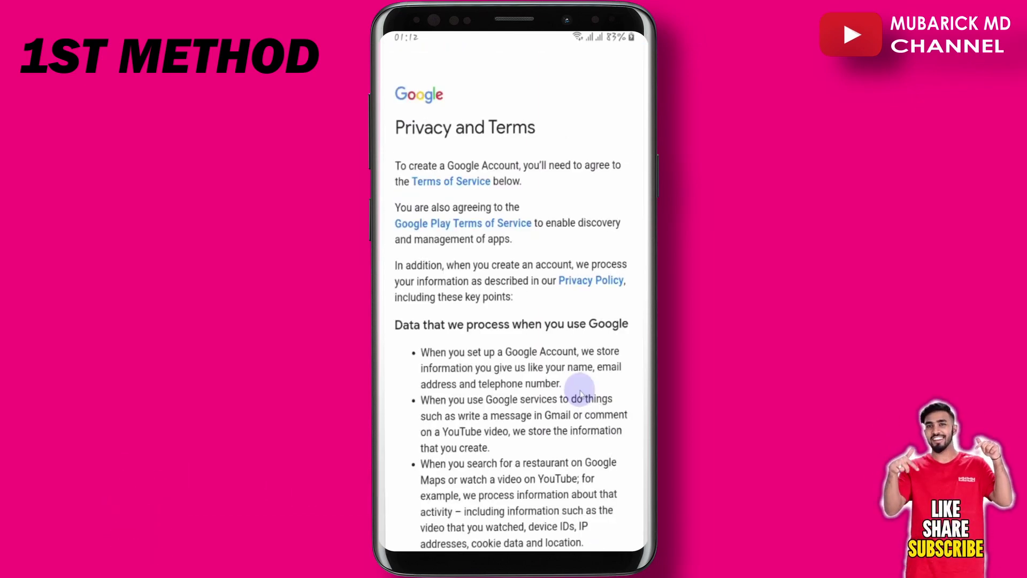
{"action": "scroll", "coordinate": [582, 394], "scroll_direction": "down", "scroll_amount": 5}
{"action": "scroll", "coordinate": [582, 395], "scroll_direction": "down", "scroll_amount": 10}
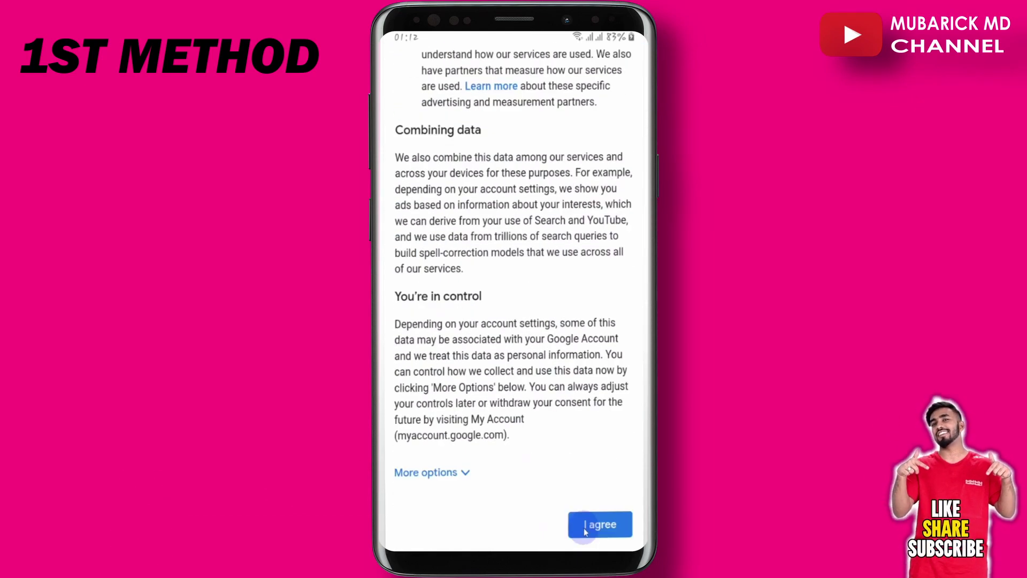
{"action": "left_click", "coordinate": [585, 530]}
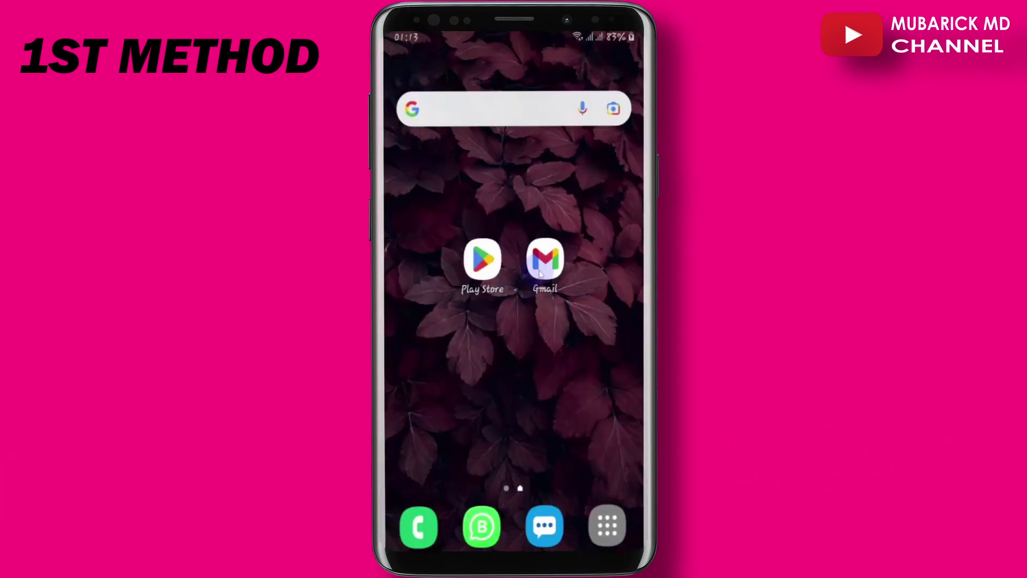
- Open Gmail and switch the inbox to the newly created account
{"action": "left_click", "coordinate": [540, 265]}
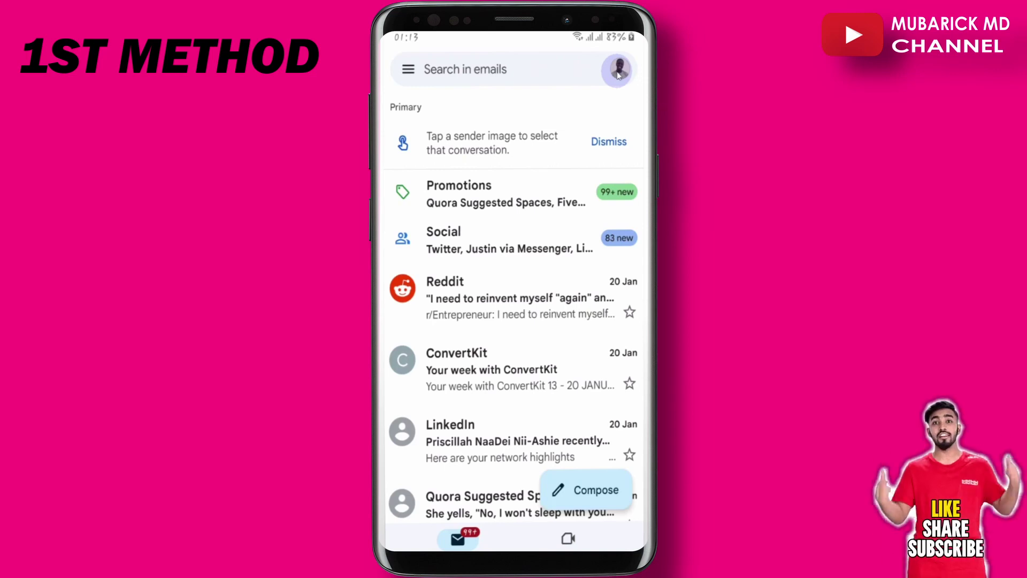
{"action": "left_click", "coordinate": [618, 70]}
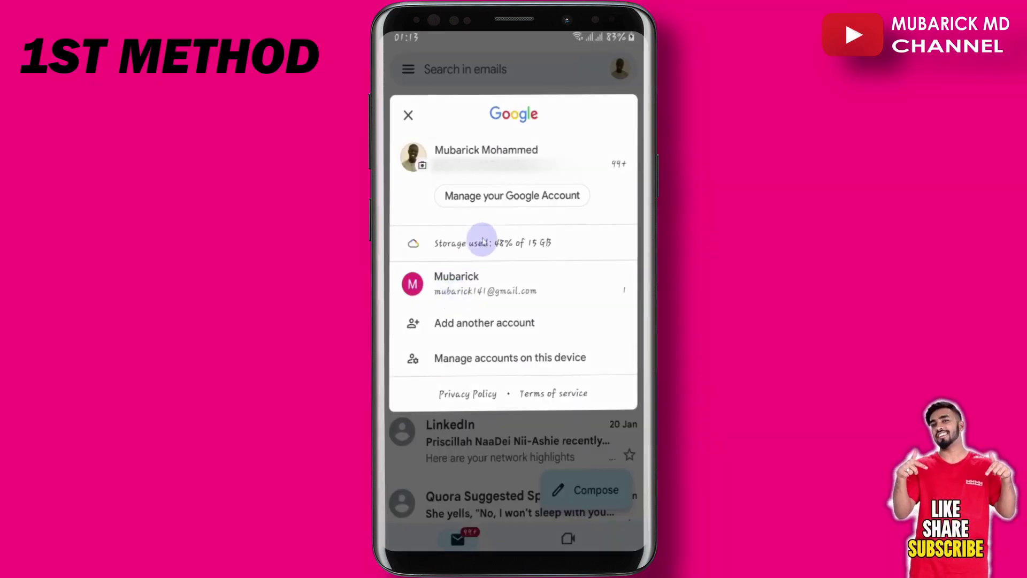
{"action": "left_click", "coordinate": [462, 287]}
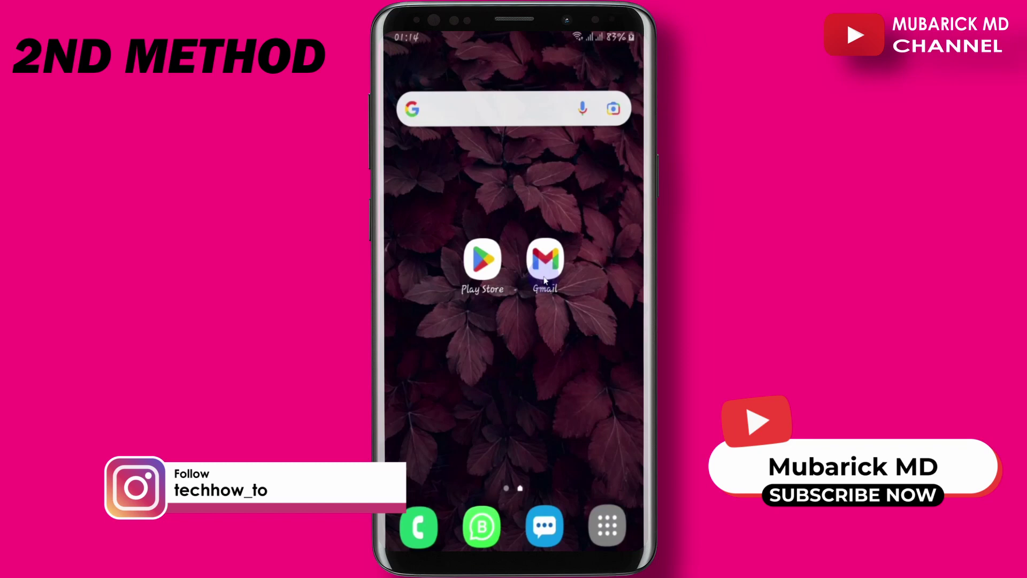
- In Gmail, add another account with Google as provider and choose Create account
{"action": "left_click", "coordinate": [544, 259]}
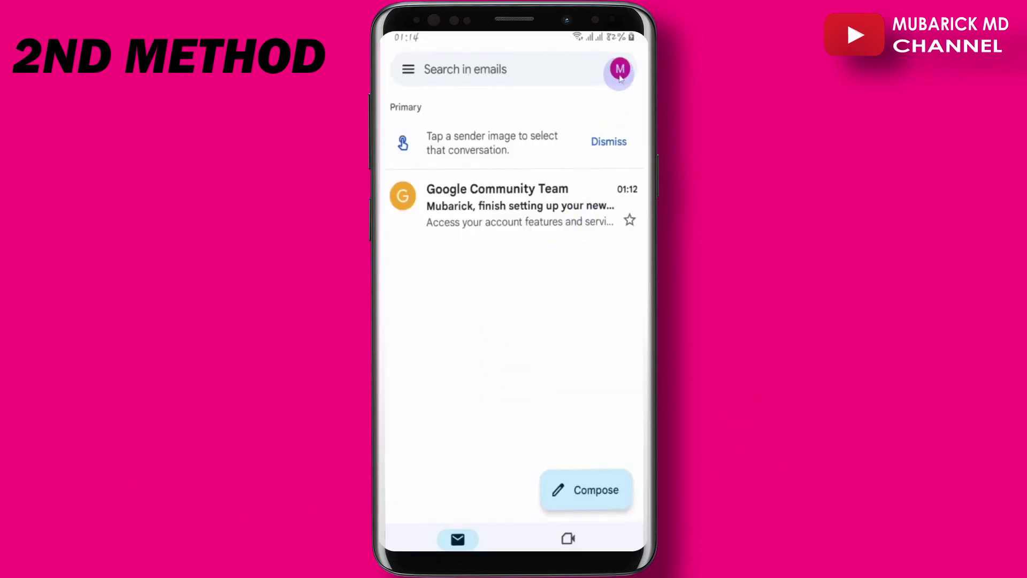
{"action": "left_click", "coordinate": [620, 69]}
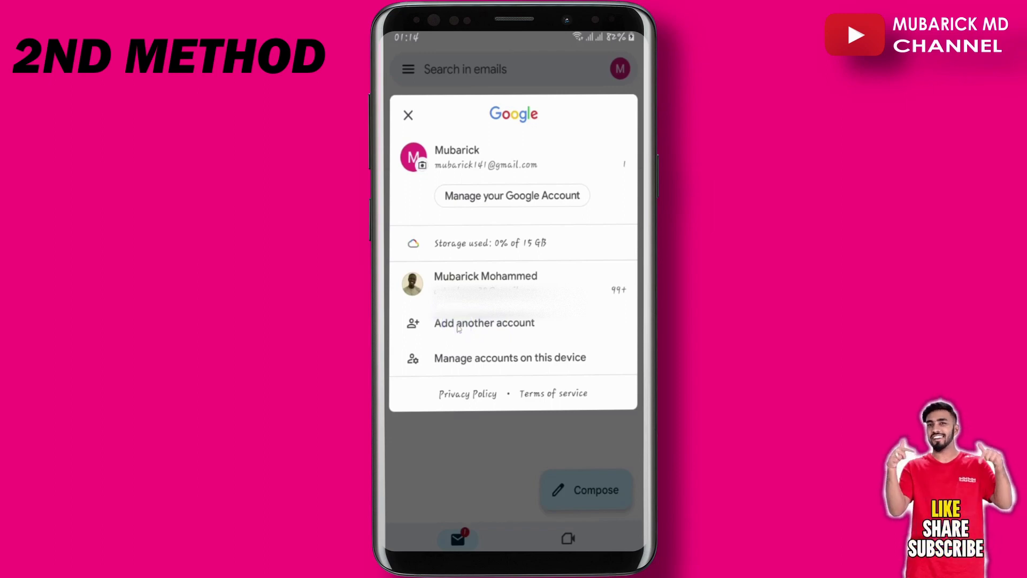
{"action": "left_click", "coordinate": [457, 324]}
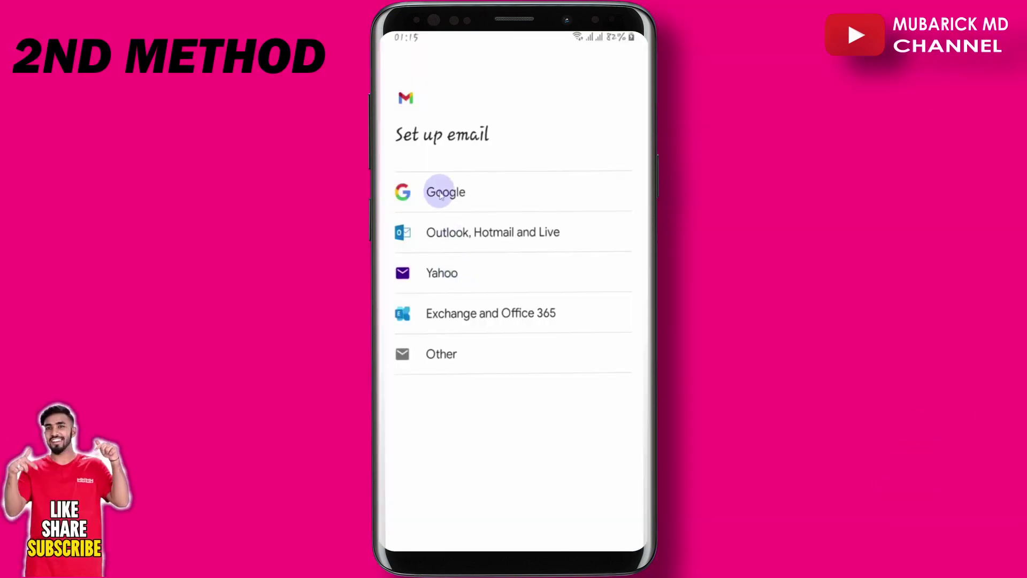
{"action": "left_click", "coordinate": [440, 193]}
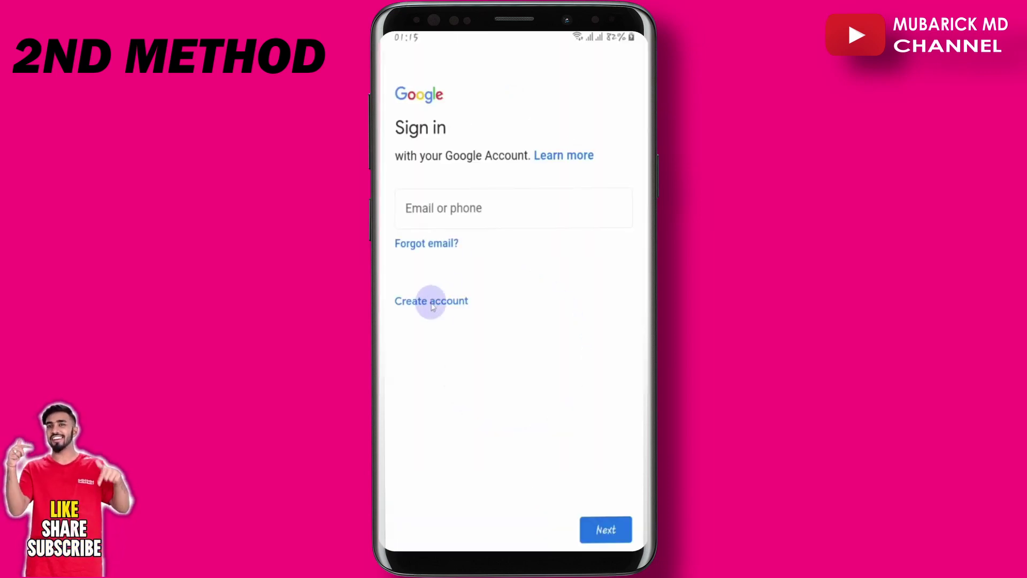
{"action": "left_click", "coordinate": [432, 302]}
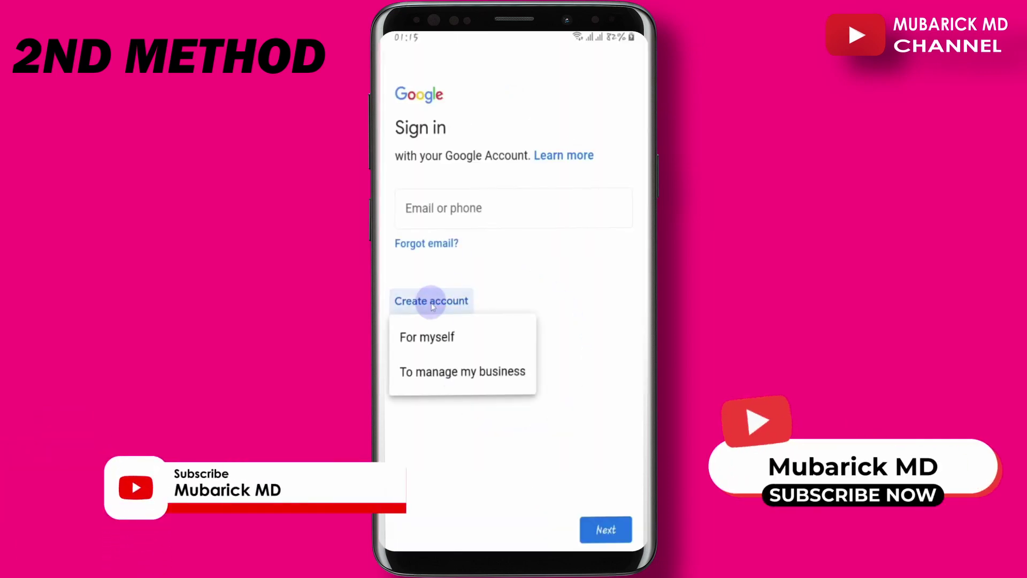
- Choose a personal account, enter the first name, and continue
{"action": "left_click", "coordinate": [422, 341]}
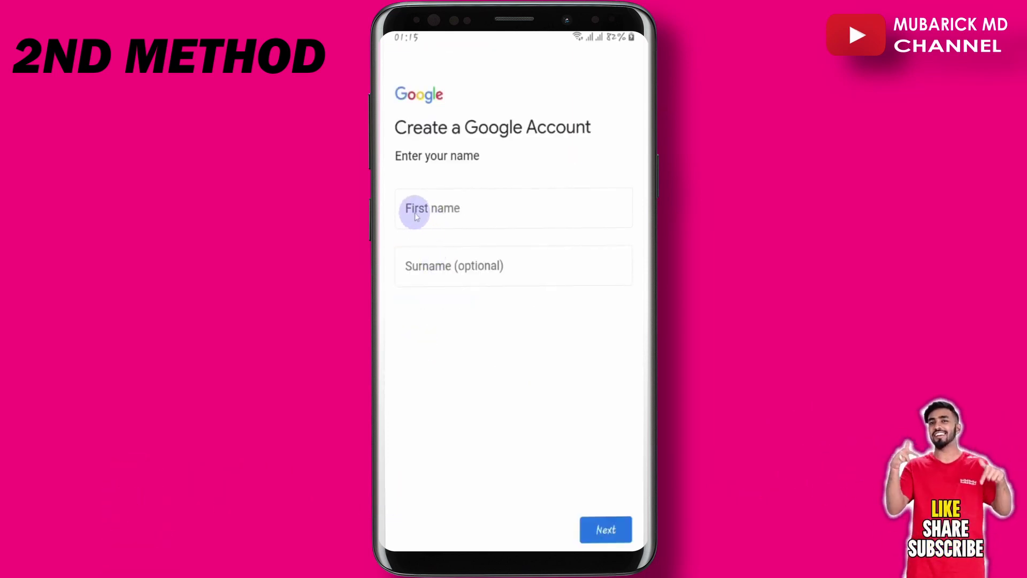
{"action": "left_click", "coordinate": [413, 211]}
{"action": "type", "text": "Mubarick"}
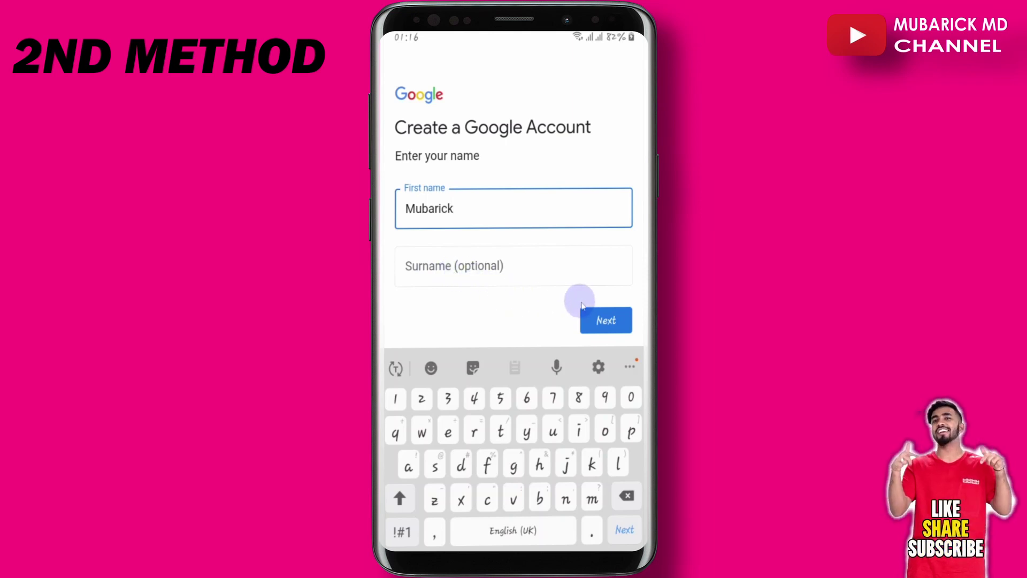
{"action": "left_click", "coordinate": [604, 321]}
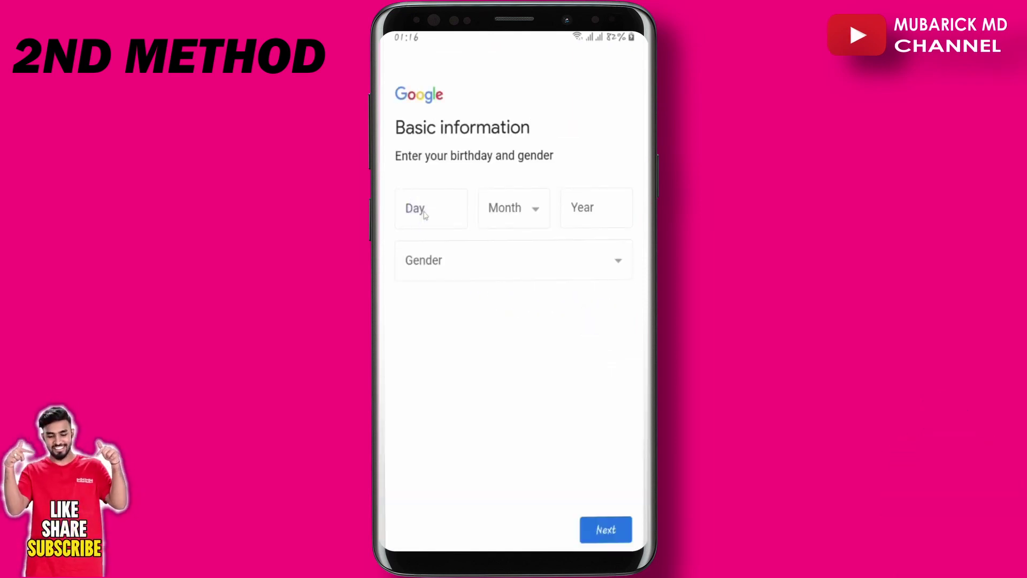
- Enter birthday 1 May 2000 and set gender to Male
{"action": "left_click", "coordinate": [426, 214]}
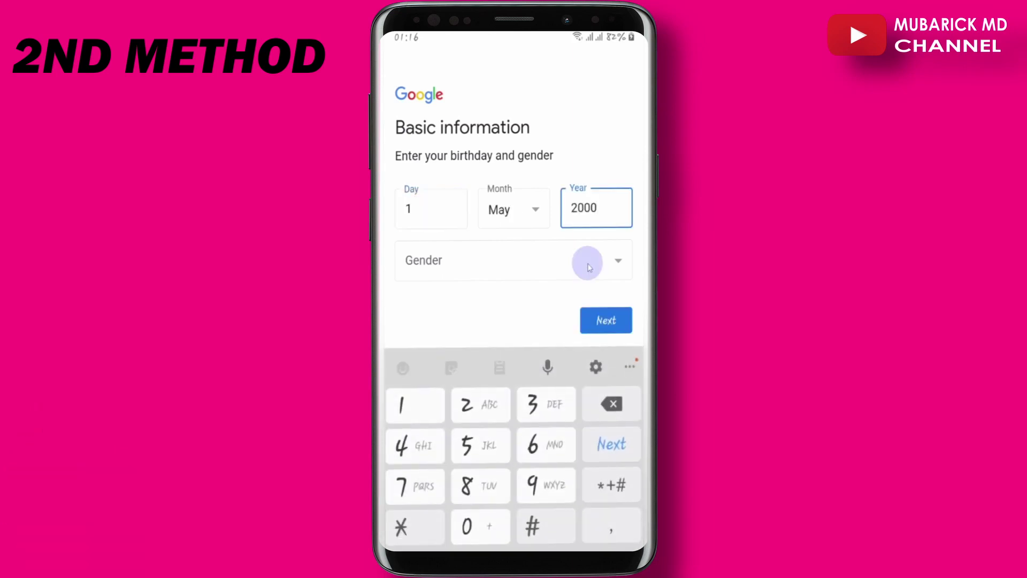
{"action": "left_click", "coordinate": [587, 264]}
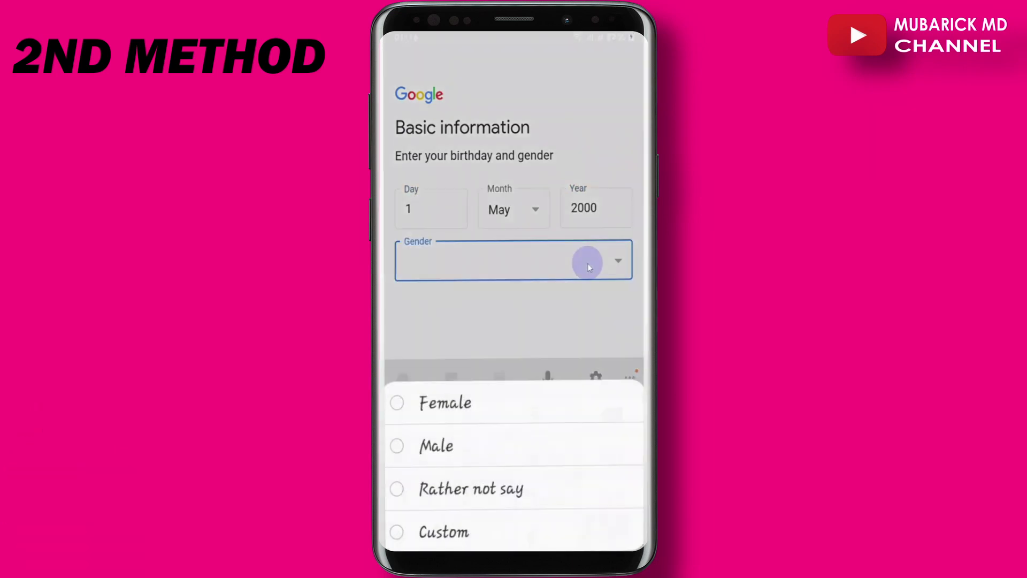
{"action": "left_click", "coordinate": [588, 438]}
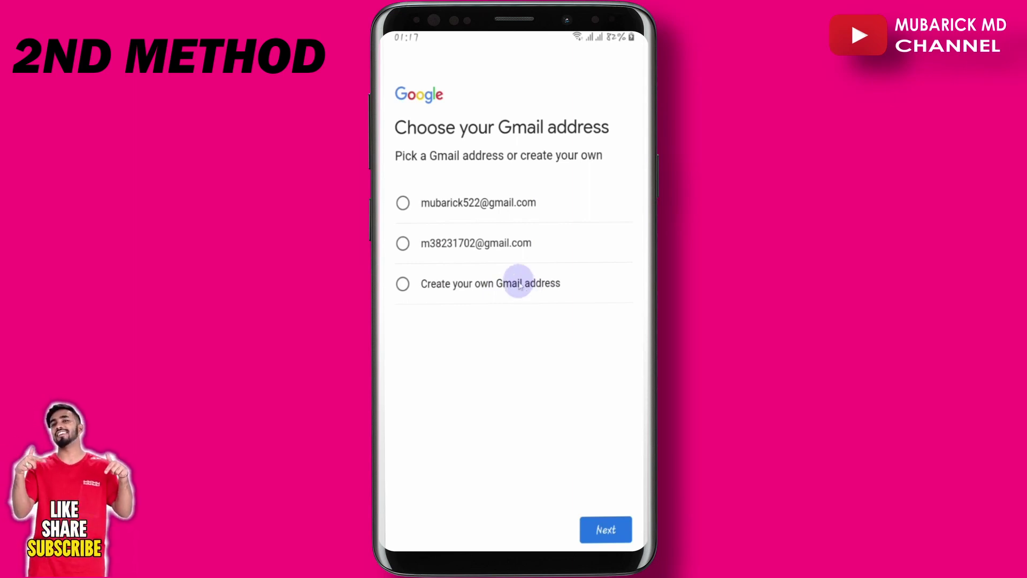
- Take the first suggested Gmail address, set a password, and skip the phone number
{"action": "left_click", "coordinate": [422, 204]}
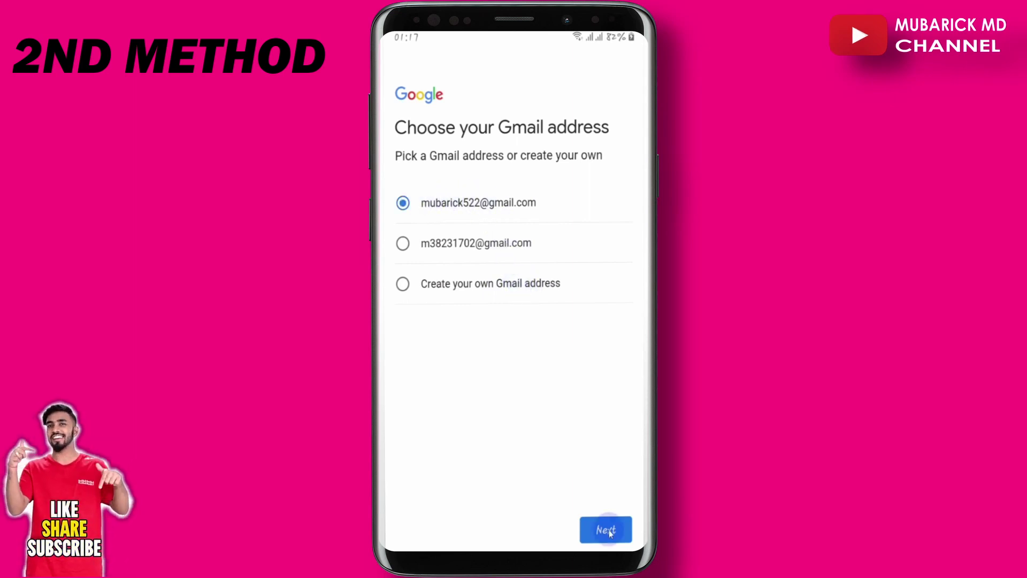
{"action": "left_click", "coordinate": [609, 531]}
{"action": "left_click", "coordinate": [425, 230]}
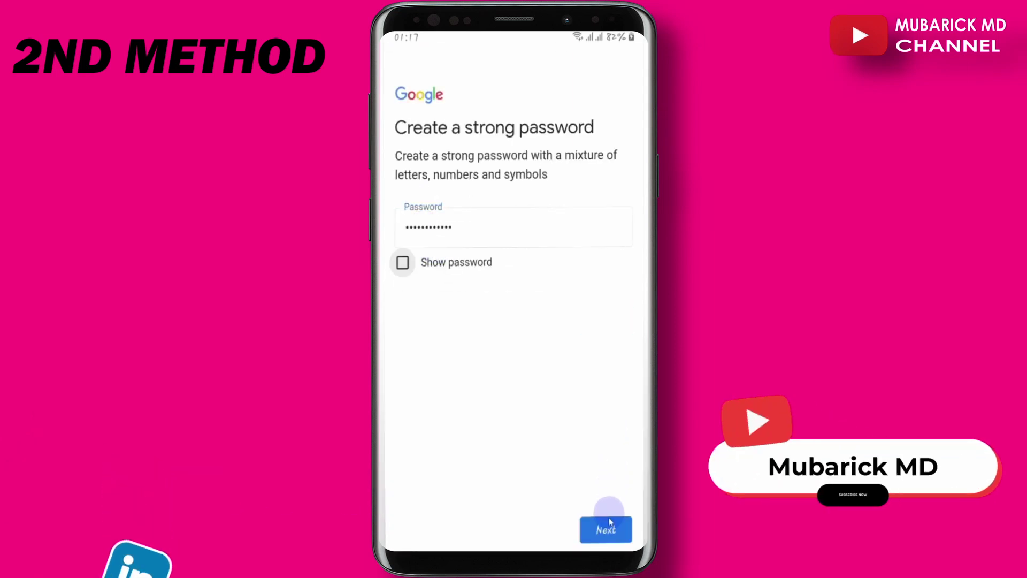
{"action": "left_click", "coordinate": [605, 529]}
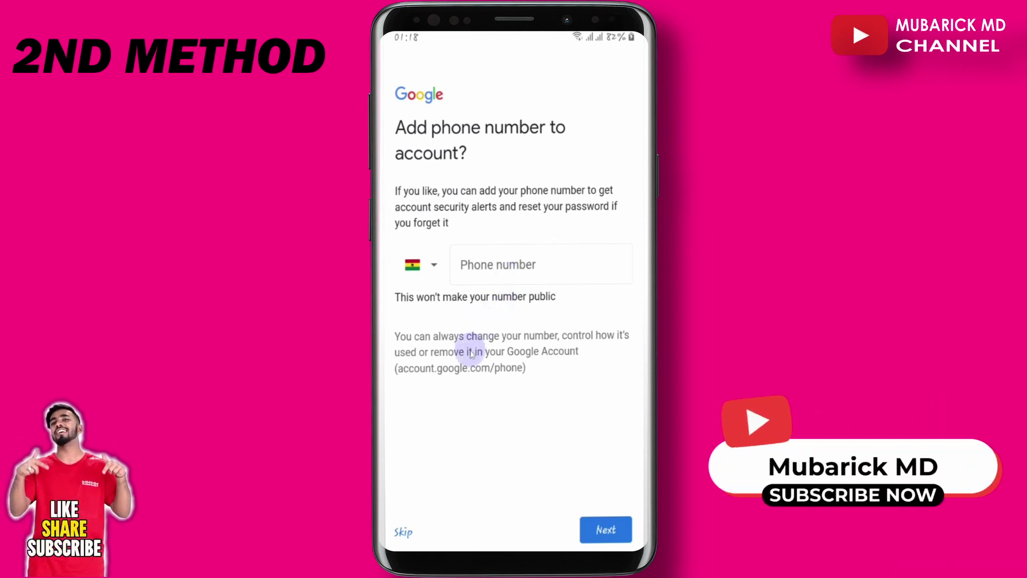
{"action": "left_click", "coordinate": [404, 533]}
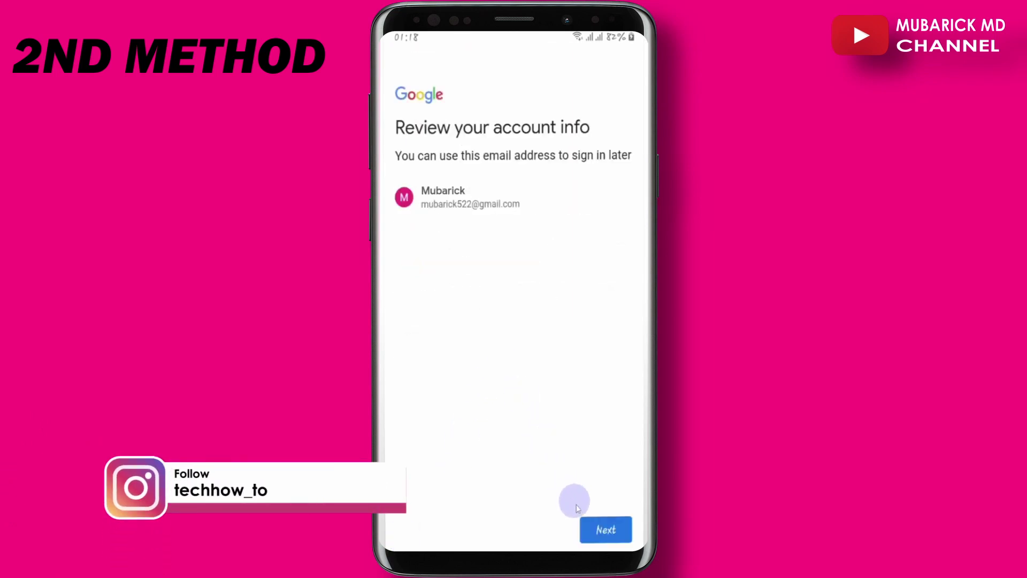
- Confirm the account review and agree to Privacy and Terms to finish the second account
{"action": "left_click", "coordinate": [608, 532]}
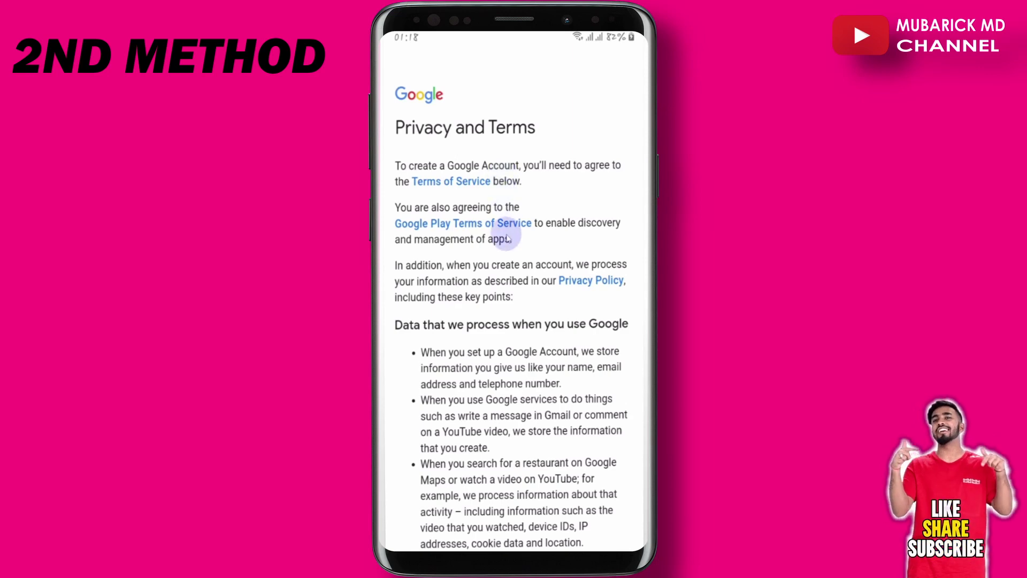
{"action": "scroll", "coordinate": [505, 233], "scroll_direction": "down", "scroll_amount": 5}
{"action": "scroll", "coordinate": [506, 238], "scroll_direction": "down", "scroll_amount": 8}
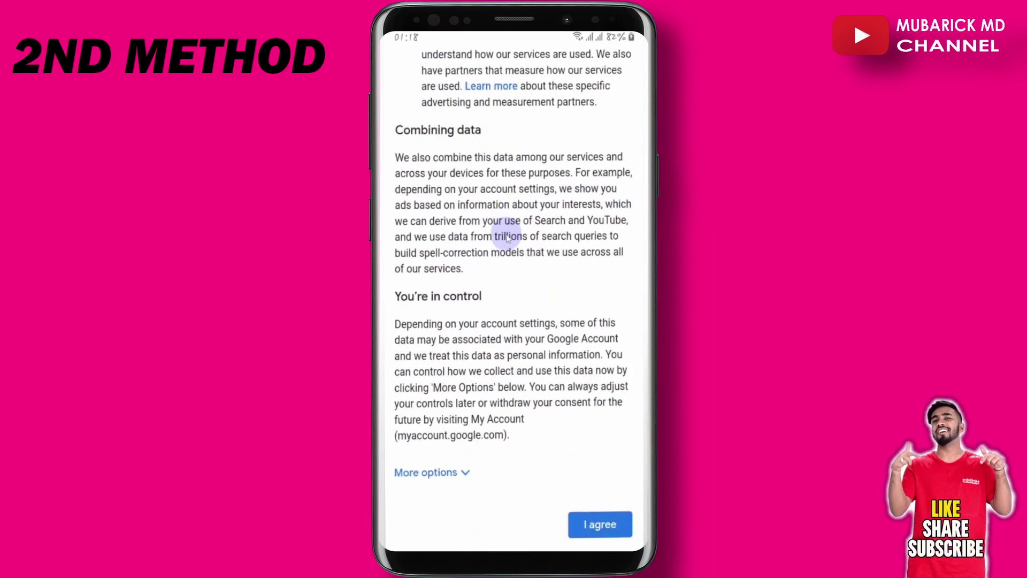
{"action": "left_click", "coordinate": [588, 528]}
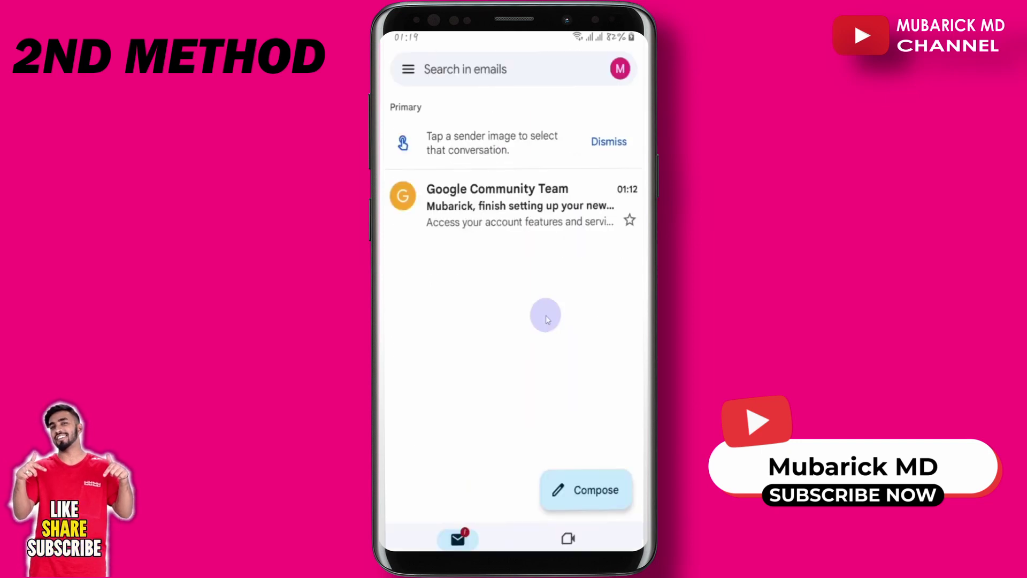